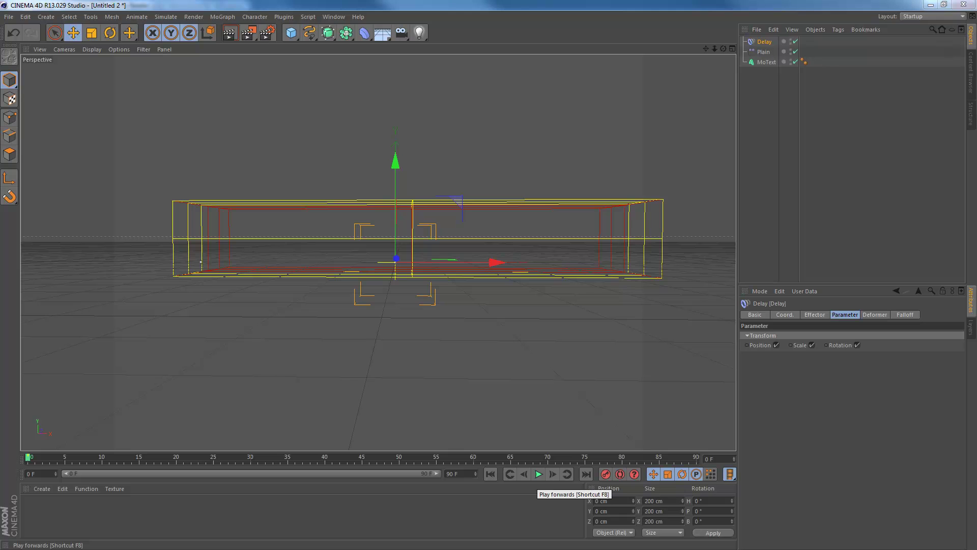
- Play the existing text animation and stop it near the end of the timeline
click(538, 474)
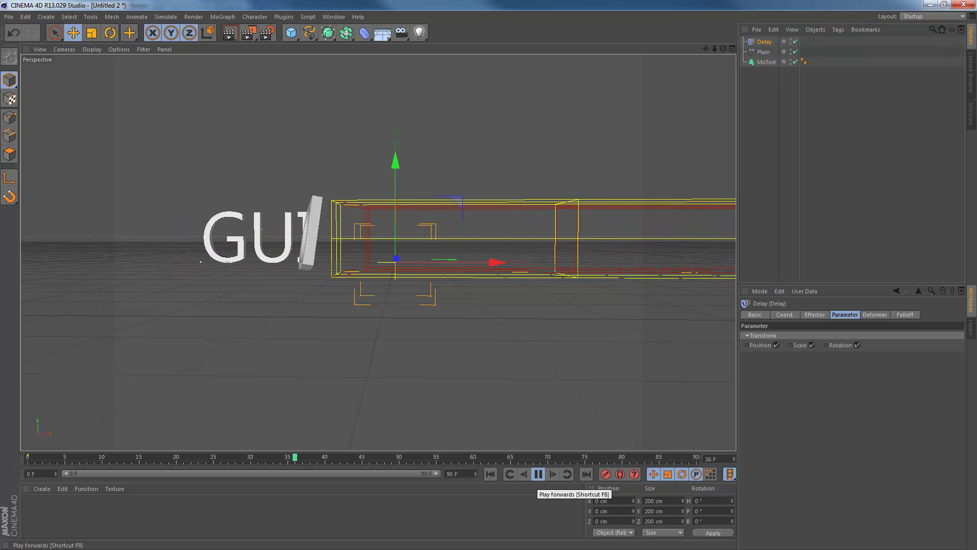
click(538, 474)
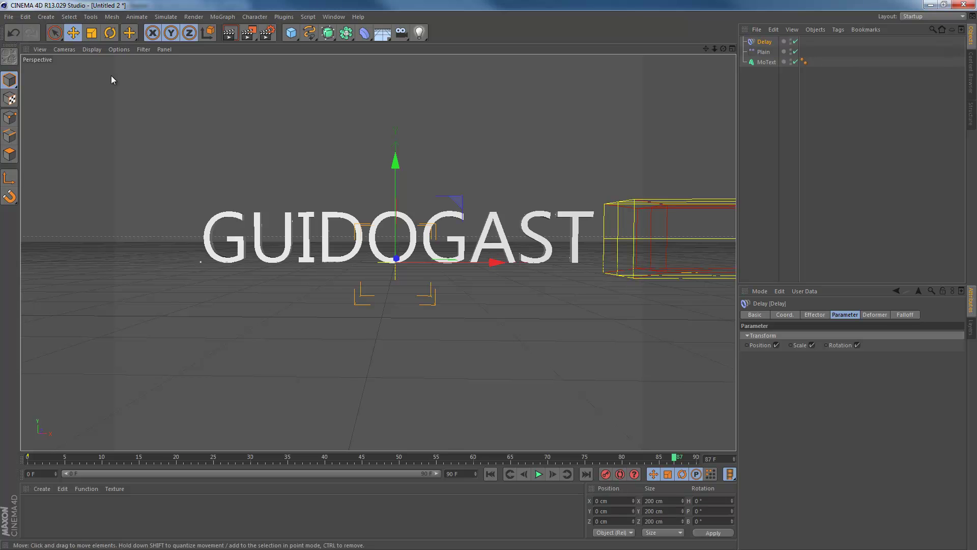
- Delete all objects from the scene
key(ctrl+a)
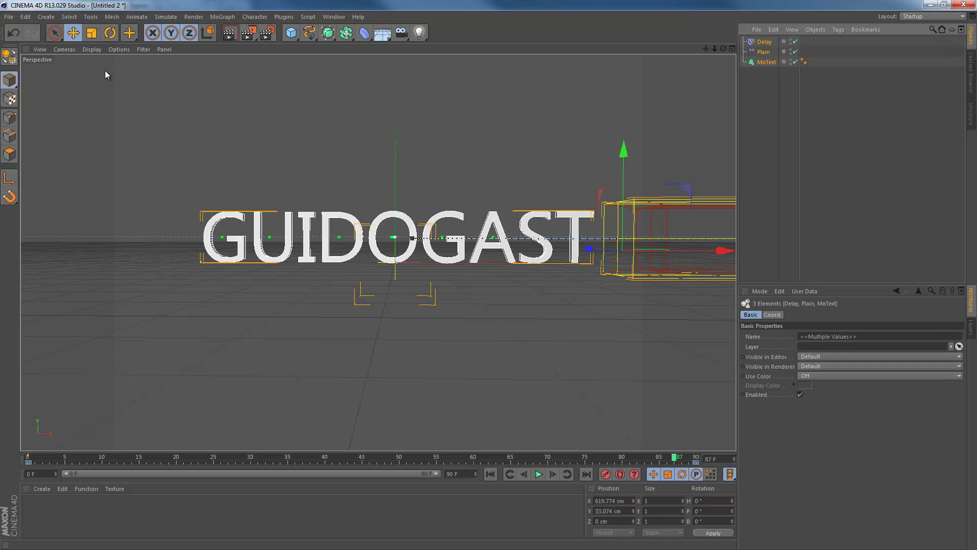
key(Delete)
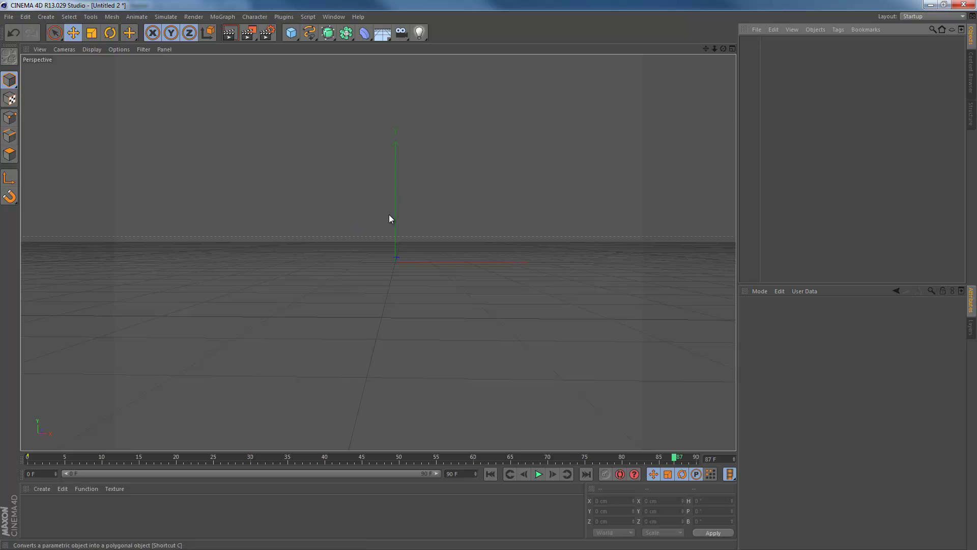
key(alt+f)
key(Escape)
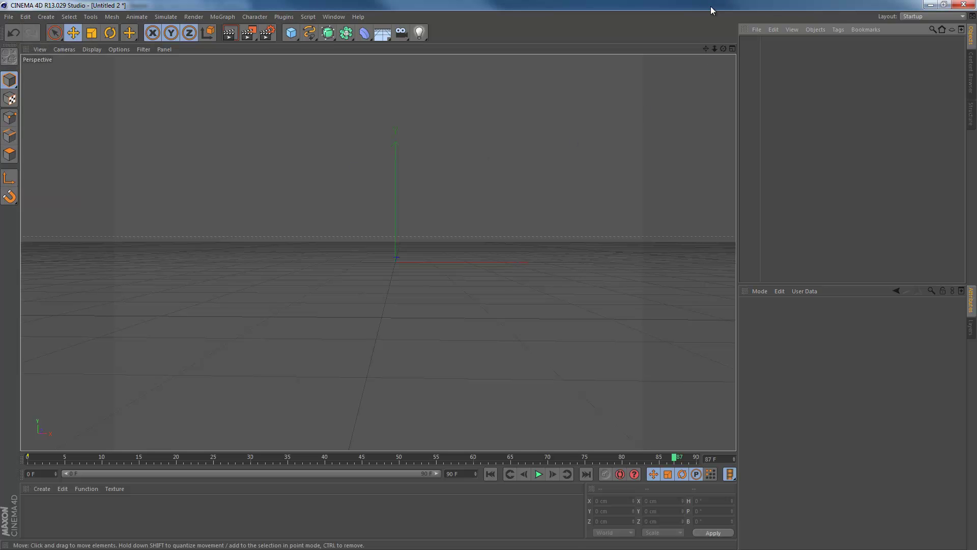
- Add a MoText object to the empty scene
key(alt+m)
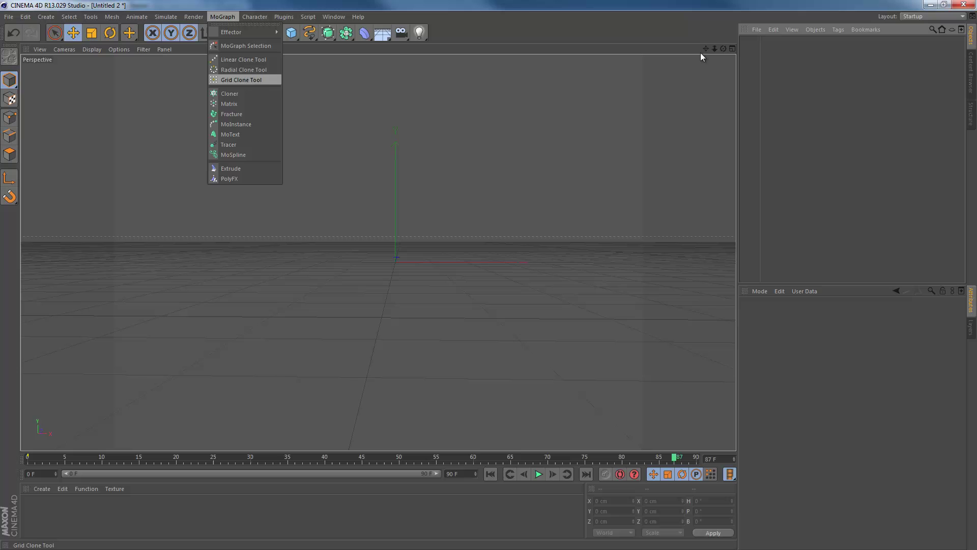
key(Down)
key(Down)
key(Down)
key(Down)
key(Down)
key(Down)
key(Up)
key(Return)
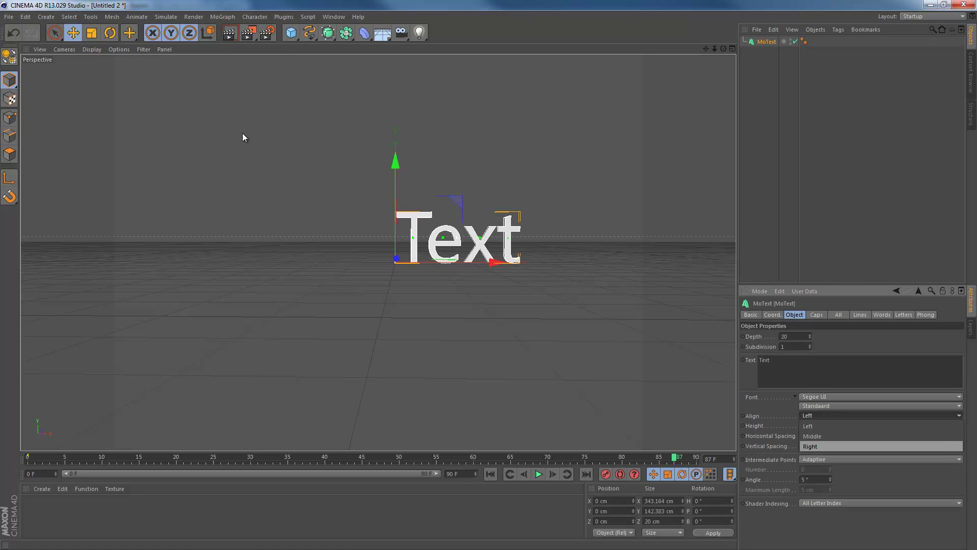
- Set the MoText's alignment to Middle and its text to GUIDOGAST
key(Up)
key(Return)
double_click(765, 360)
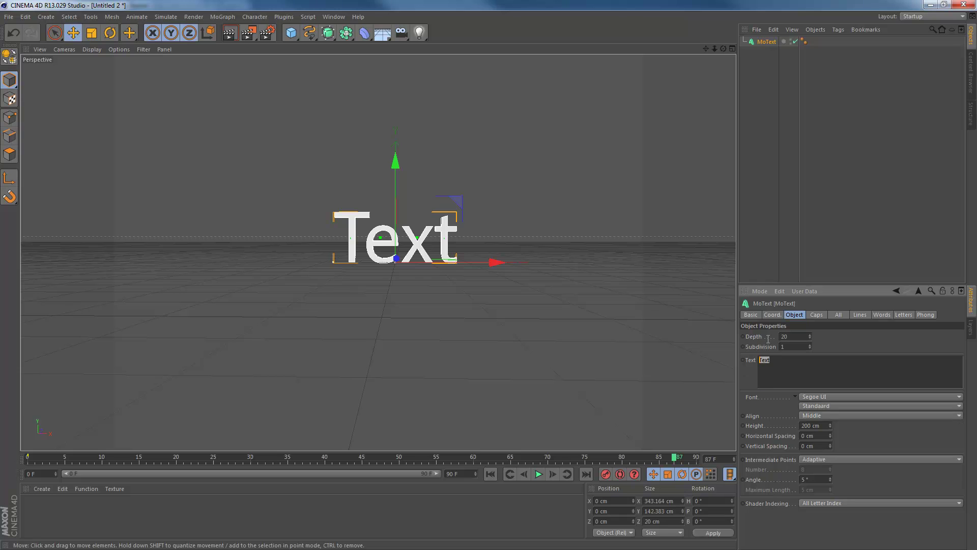
text(GUIDOGHA)
key(BackSpace)
key(BackSpace)
text(AST)
click(748, 326)
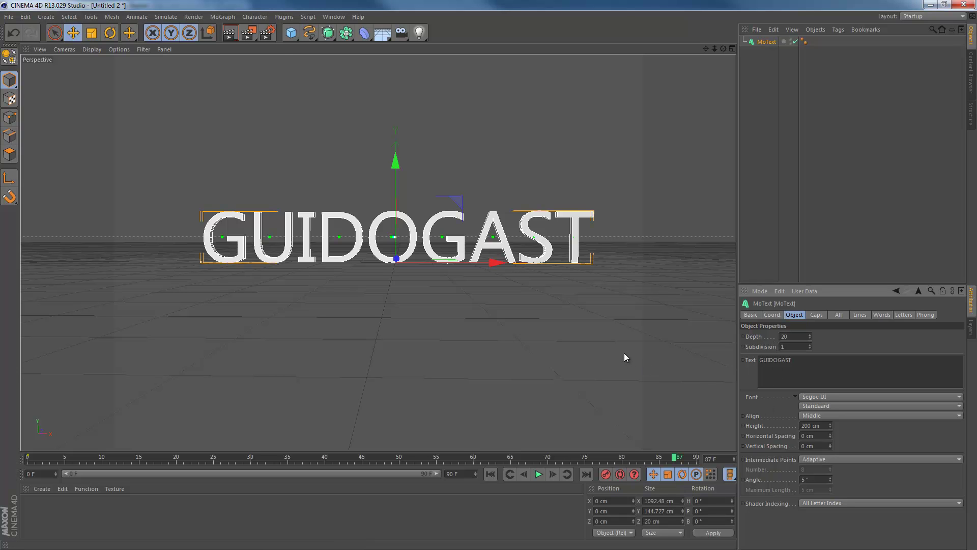
- Add a Plain effector to the MoText and set its P.Y offset to 0 cm
key(alt+g)
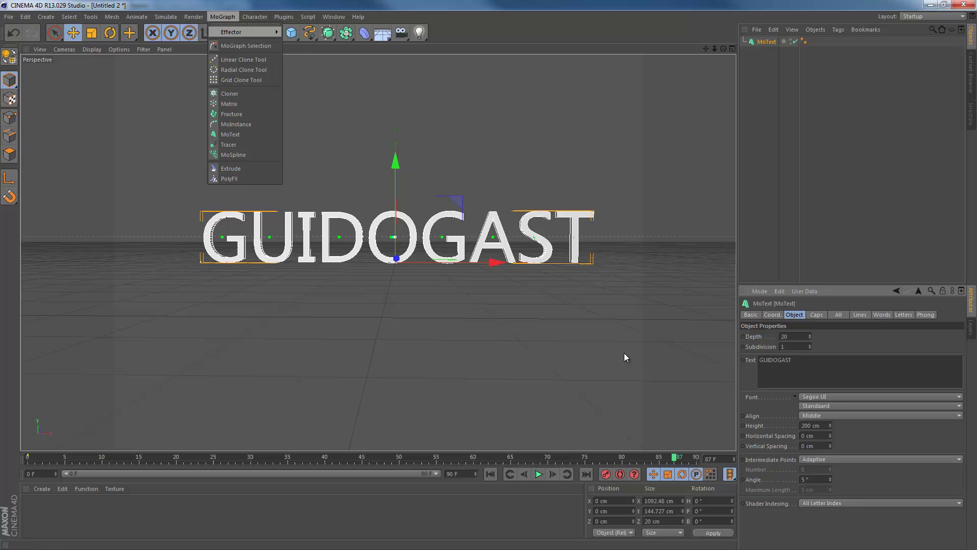
key(Right)
key(Return)
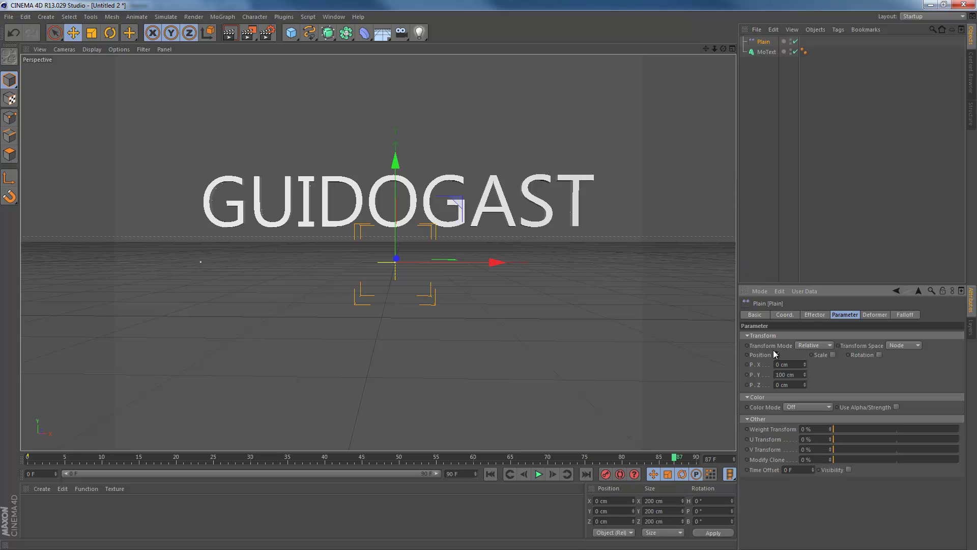
key(Return)
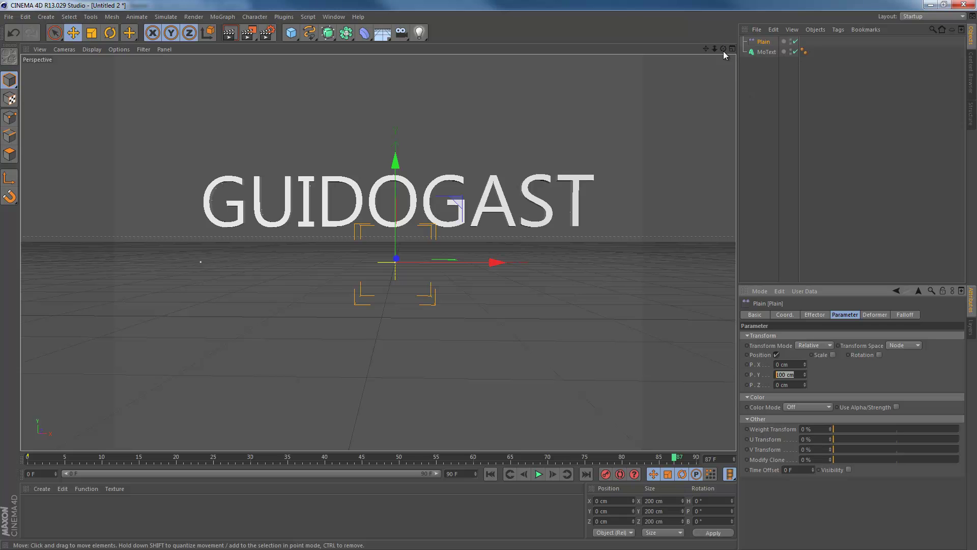
text(0)
key(Return)
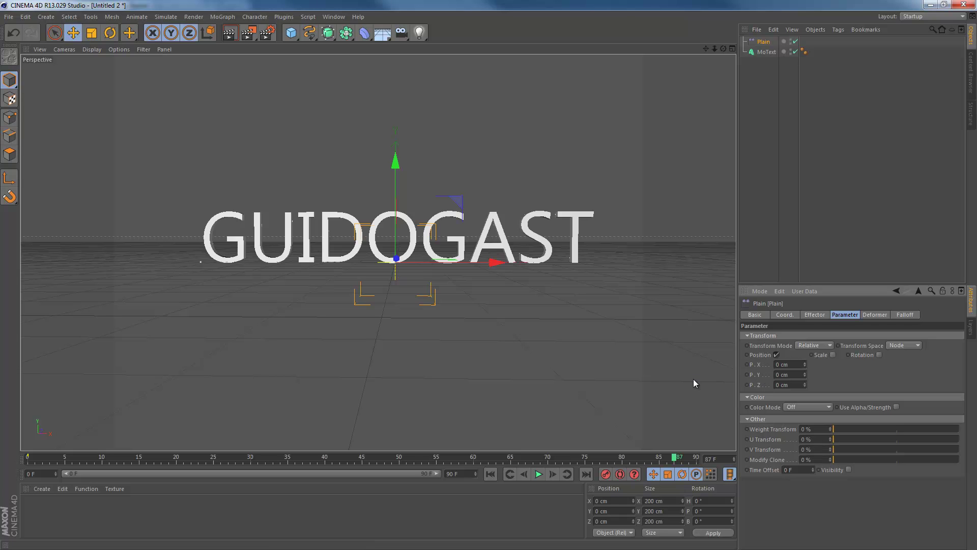
- Try a P.Z offset of -41 cm on the Plain effector and reset it to 0 cm
drag(805, 384, 805, 406)
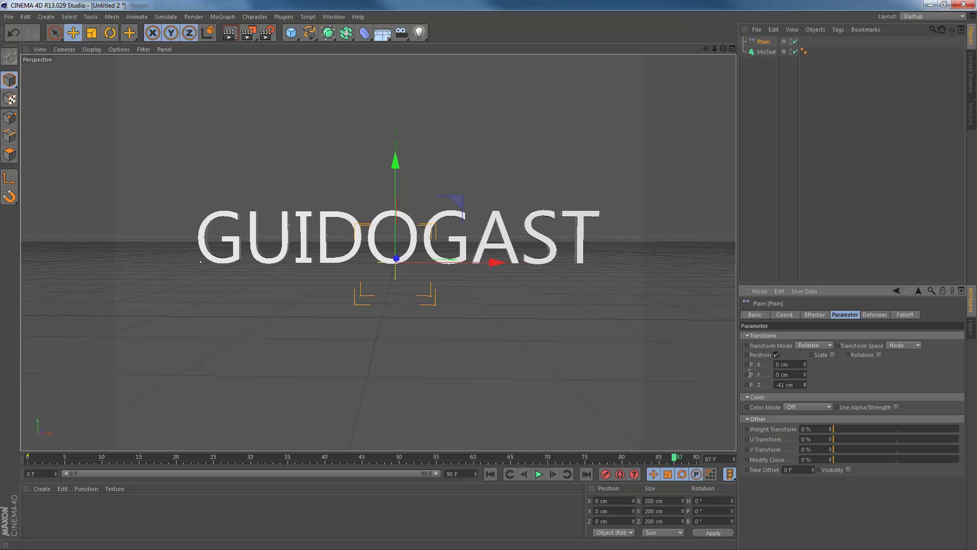
text(0)
key(Return)
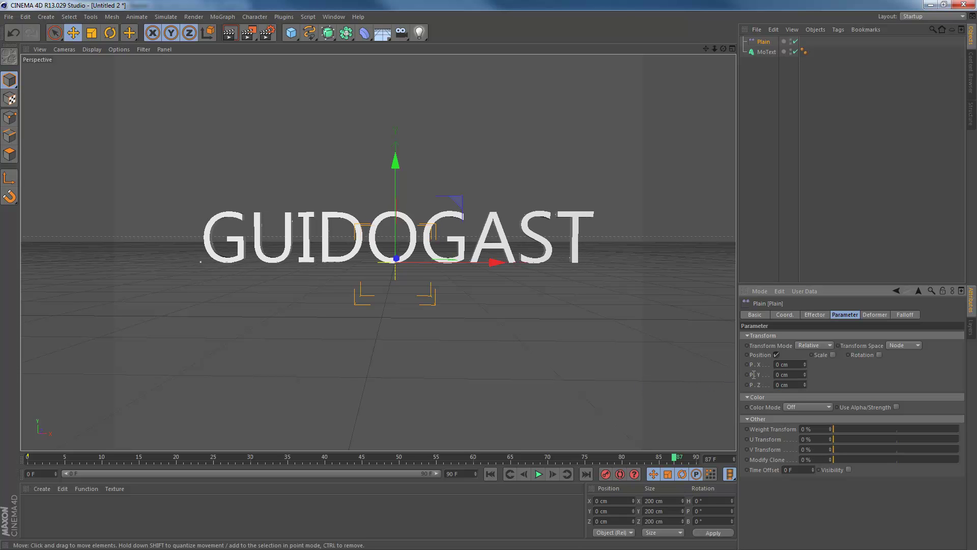
- Set the Plain effector's falloff shape to Box and raise the effector to a Y position of about 68 cm
click(905, 315)
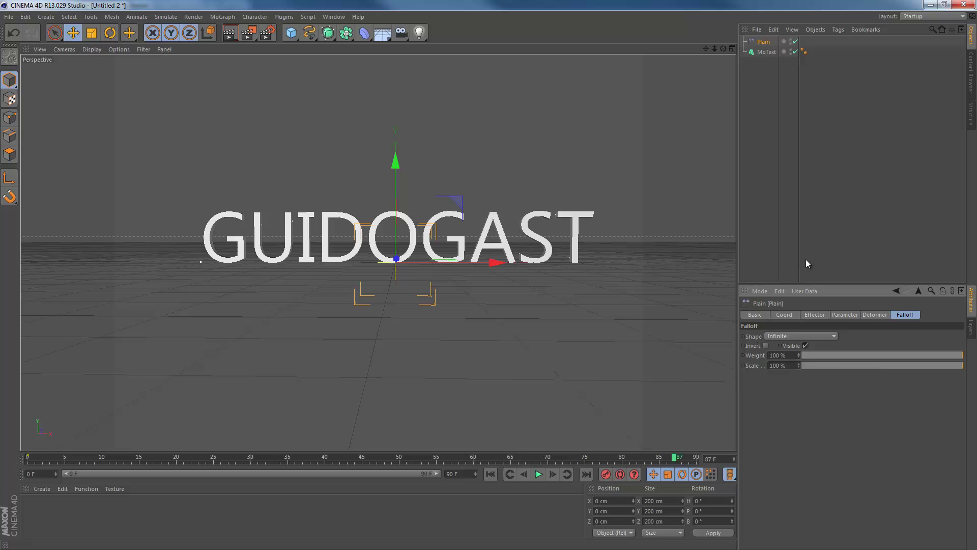
click(799, 336)
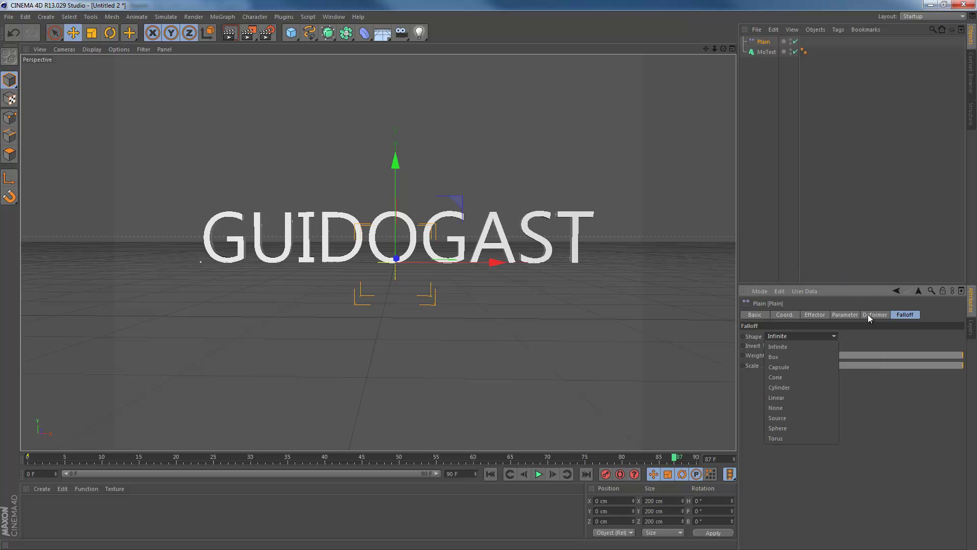
click(774, 356)
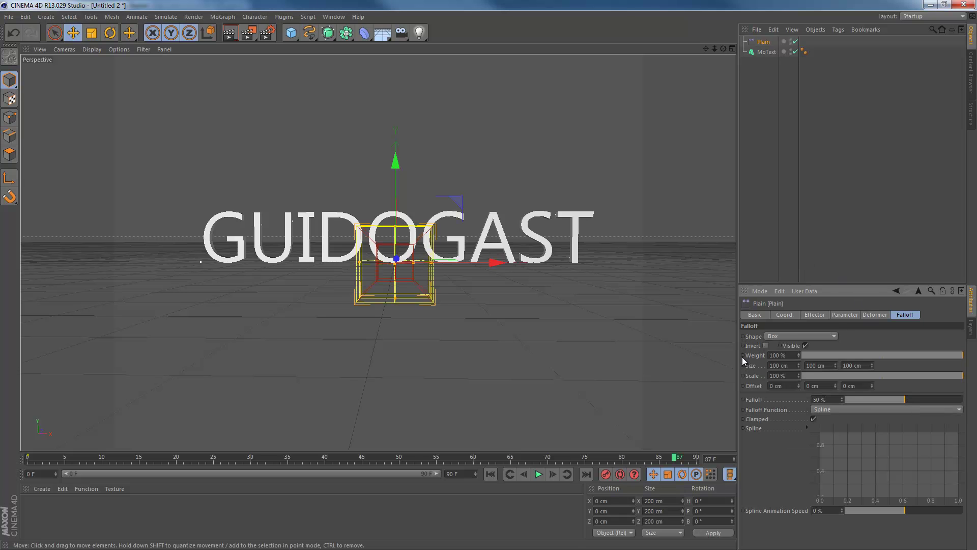
drag(391, 207, 375, 186)
middle_click(374, 176)
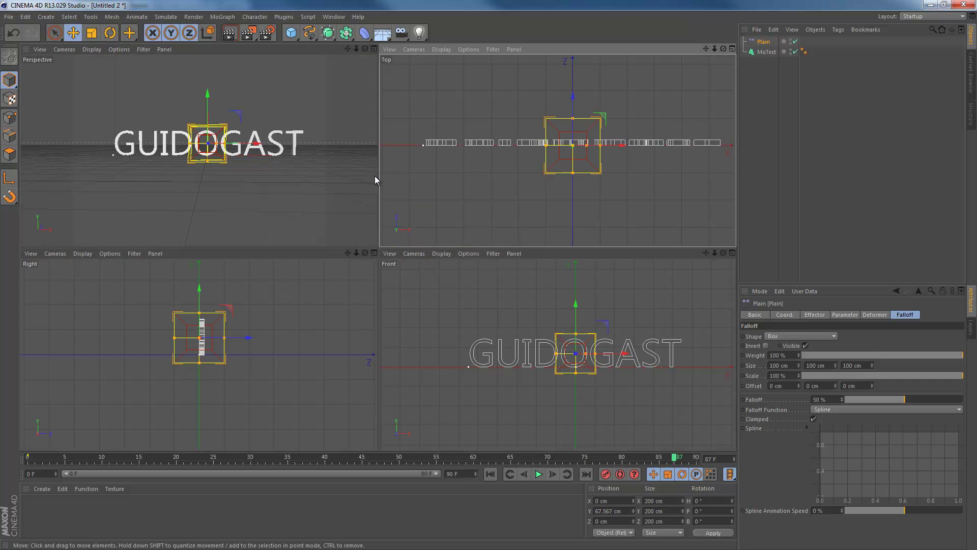
middle_click(421, 264)
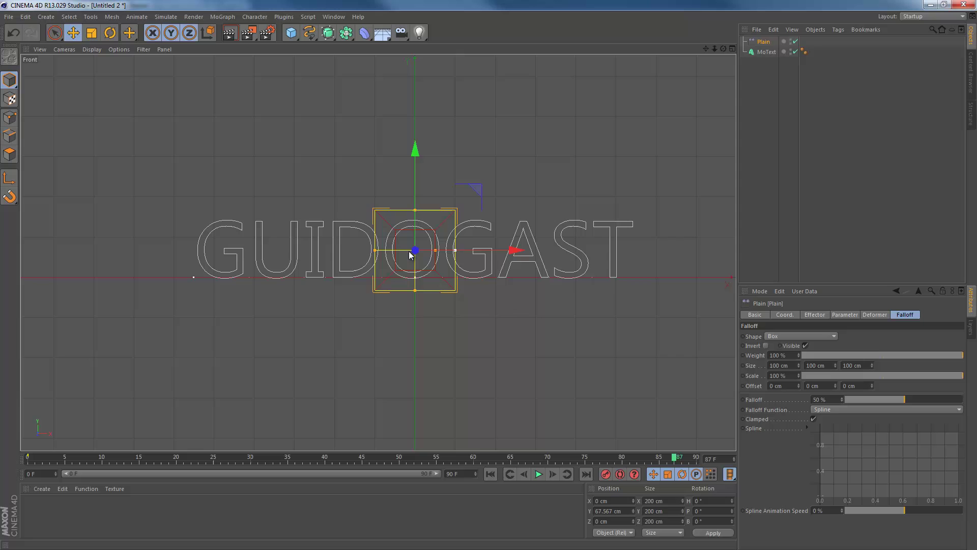
- Widen the falloff box in the front view to an X size of about 626 cm and reduce its falloff to about 13%
drag(455, 250, 667, 250)
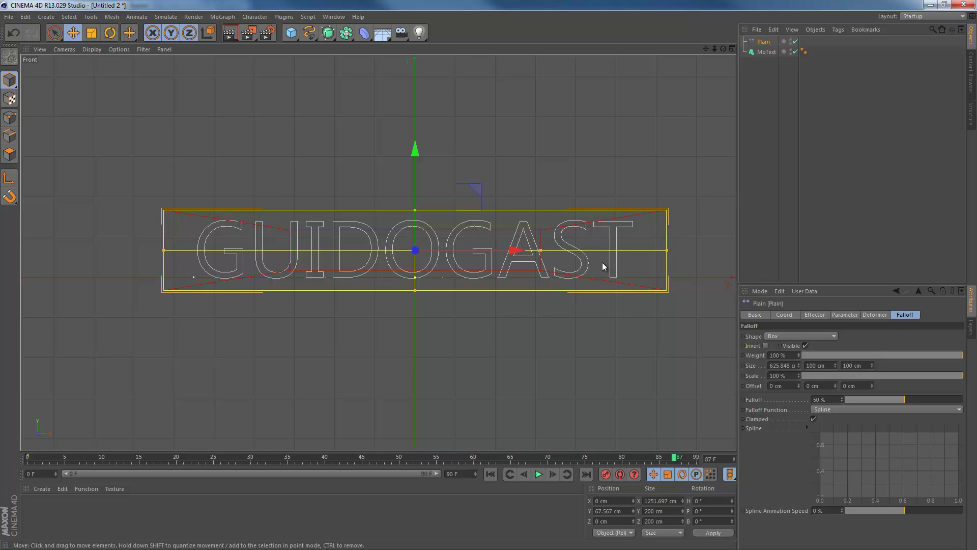
drag(597, 264, 486, 243)
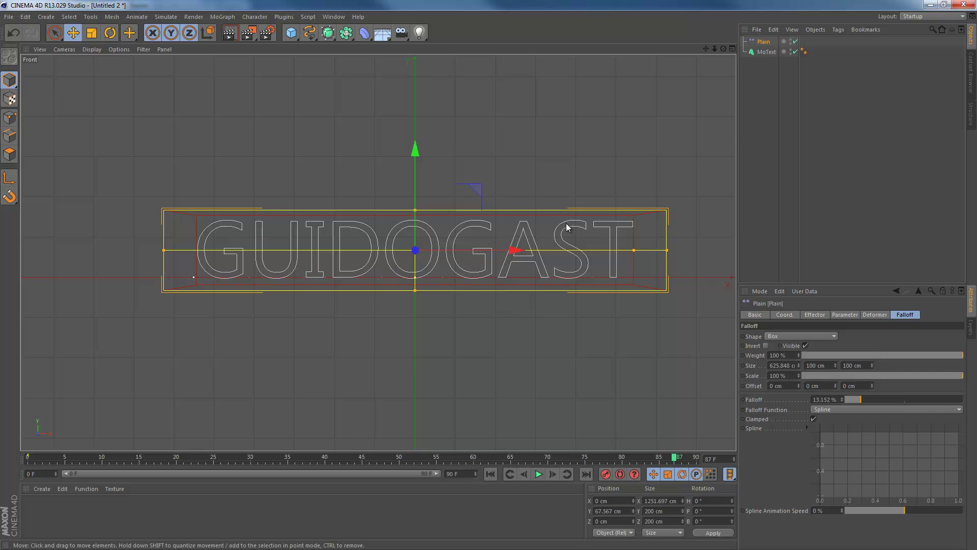
scroll(560, 225, up, 3)
scroll(570, 225, up, 2)
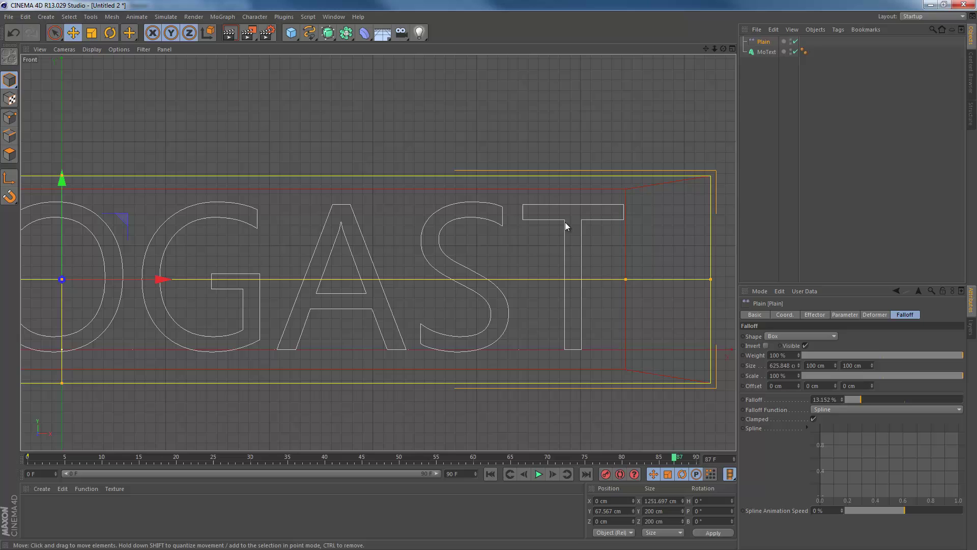
- Enable rotation on the Plain effector and set R.H to 195°, R.P to 165° and R.B to 115°
middle_click(563, 217)
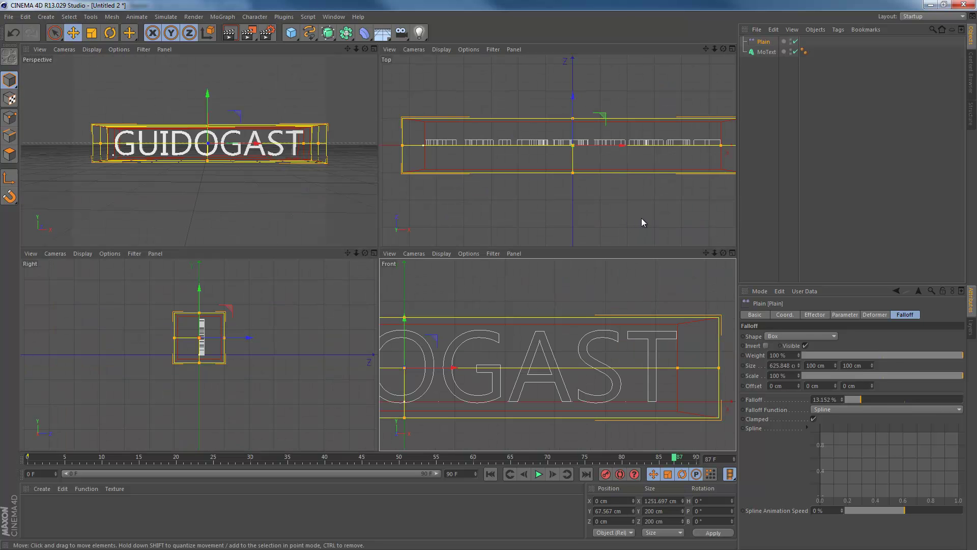
middle_click(642, 219)
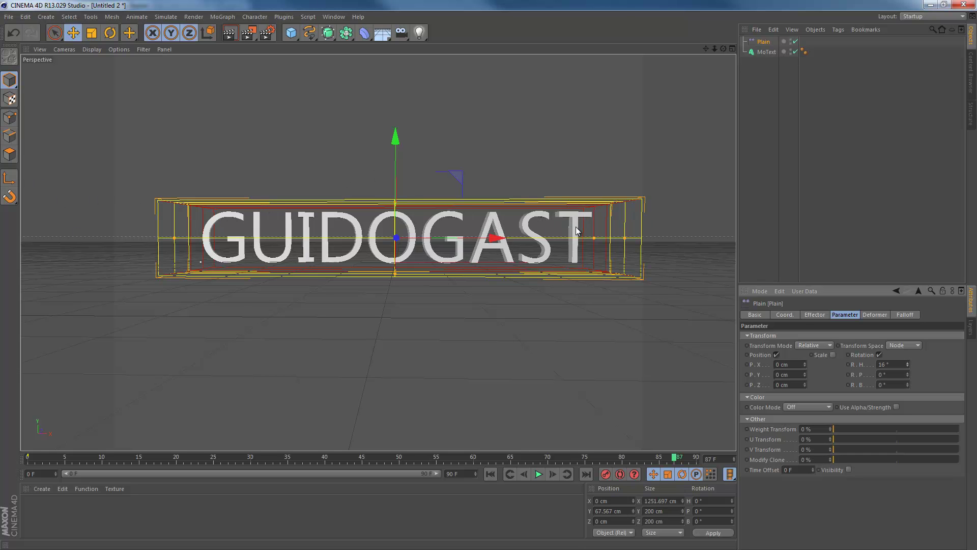
drag(564, 231, 223, 203)
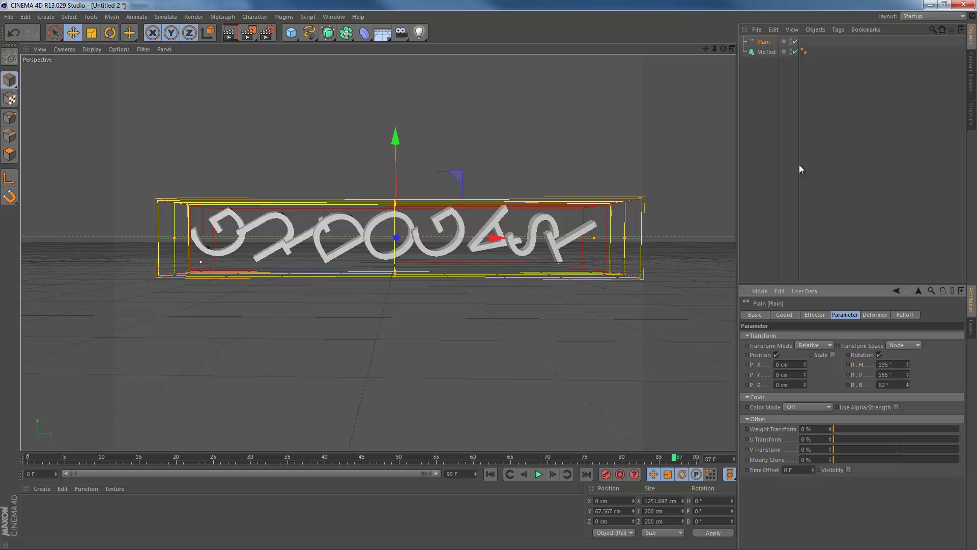
drag(718, 39, 817, 318)
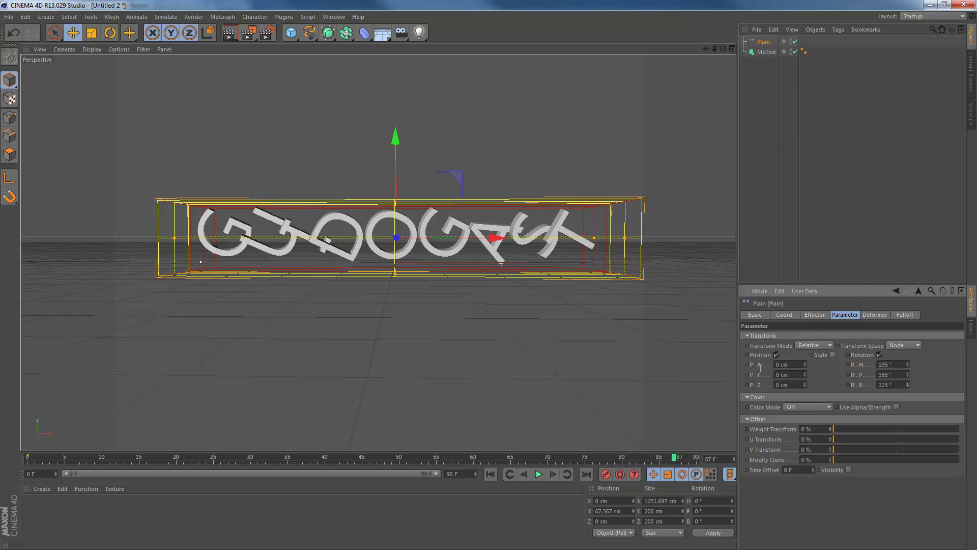
- Set the Plain effector's P.Z offset to -1488 cm and, at frame 0, shift the effector to X 9.69 cm
drag(805, 385, 769, 397)
drag(762, 384, 711, 386)
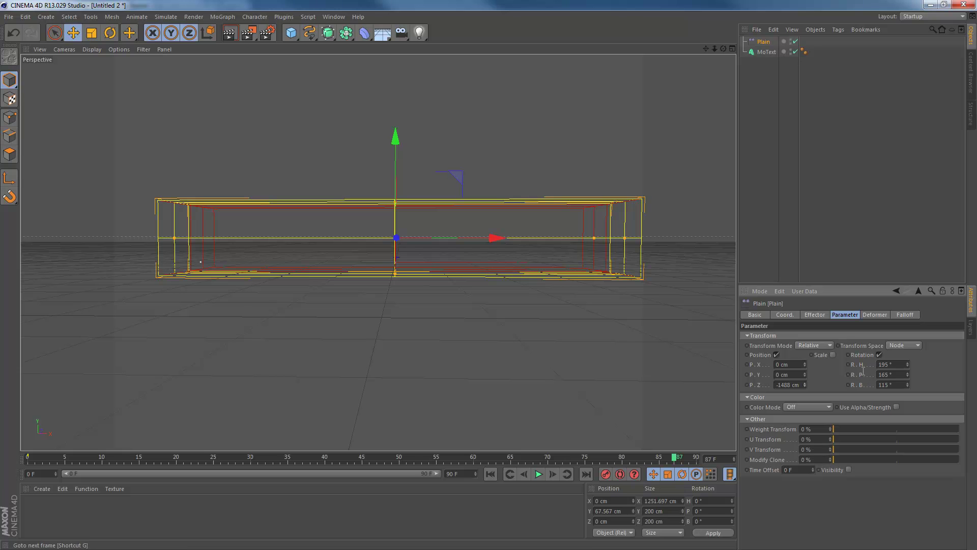
key(shift+f)
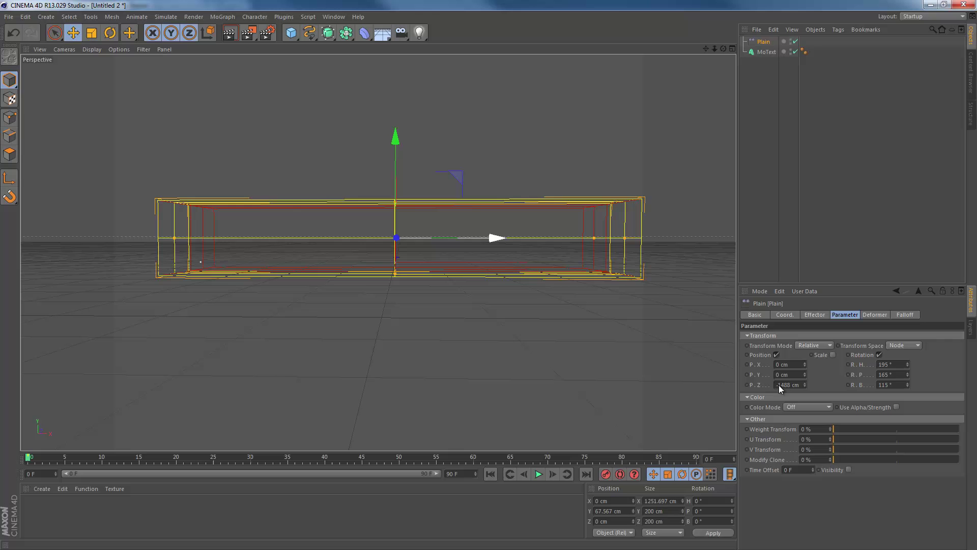
mouse_move(497, 238)
mouse_down()
mouse_move(941, 238)
mouse_move(483, 238)
mouse_move(502, 238)
mouse_up()
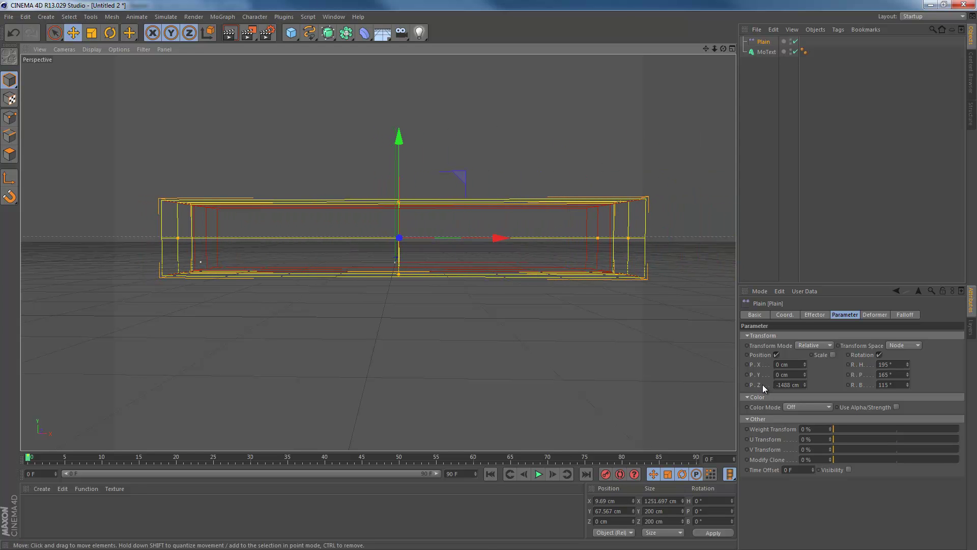
- Extend the project length to 200 frames and stretch the visible timeline range to frame 200
drag(458, 474, 445, 474)
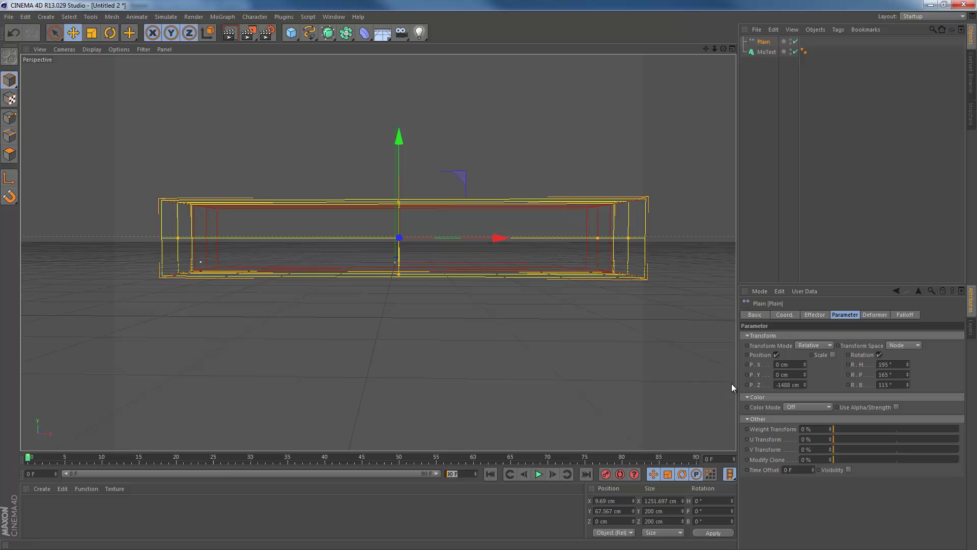
text(200)
key(Return)
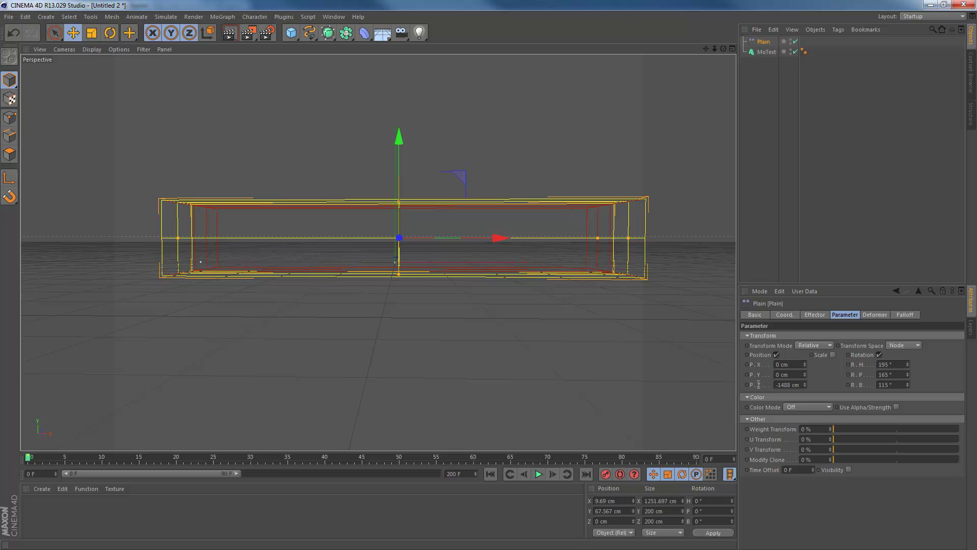
drag(237, 474, 446, 474)
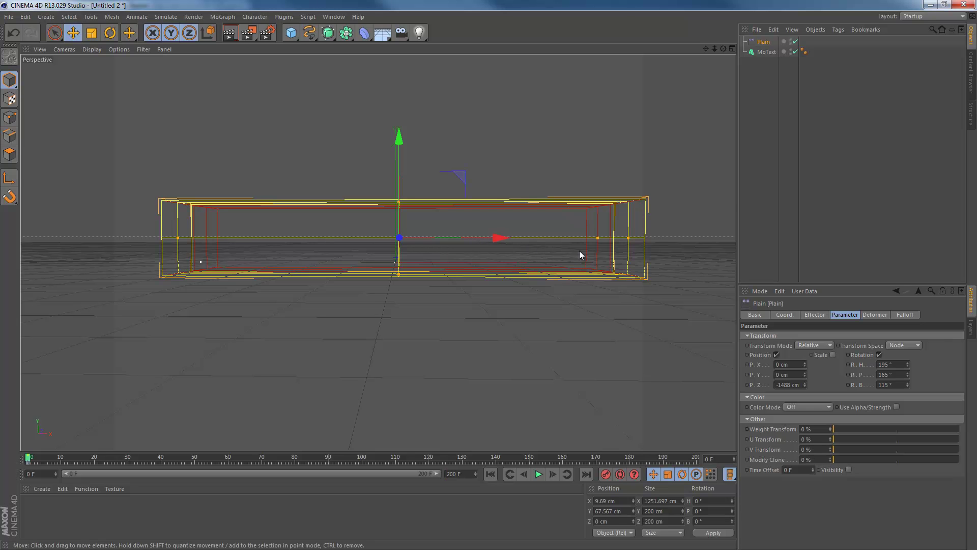
- Keyframe the Plain effector at frame 0 and again at frame 200 with its X position at about 1213 cm
drag(612, 252, 490, 275)
key(F8)
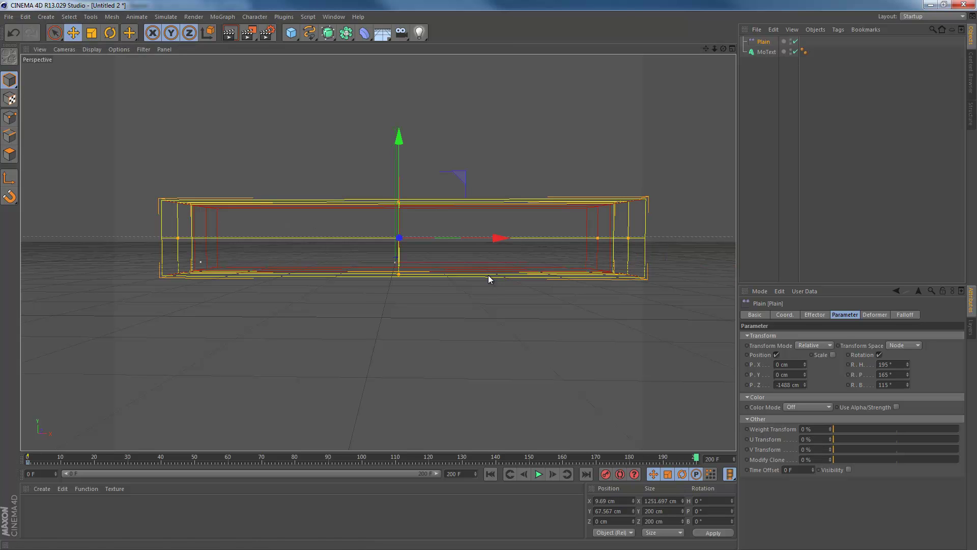
mouse_move(489, 276)
mouse_down()
mouse_move(552, 283)
mouse_move(504, 286)
mouse_up()
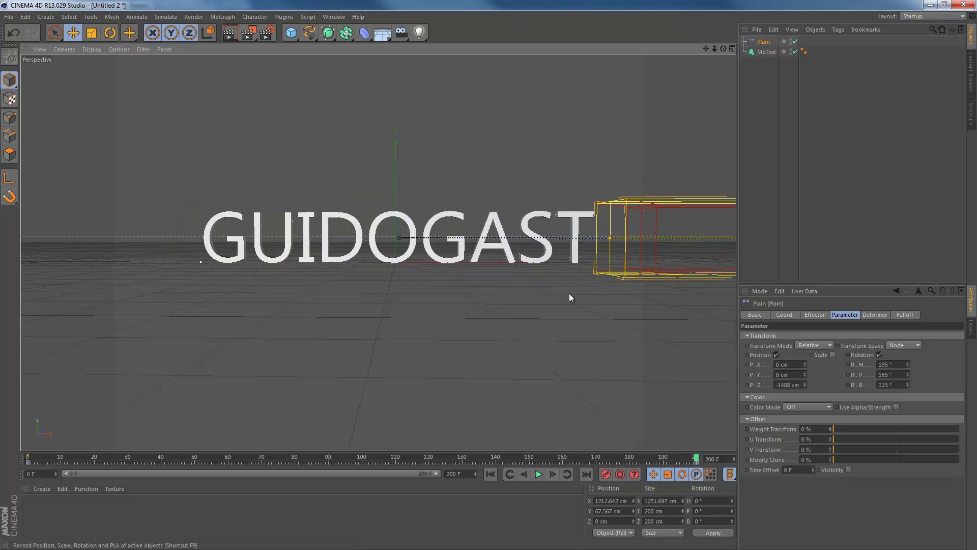
- Play the animation from frame 0 to preview how the letters fly into place
key(shift+f)
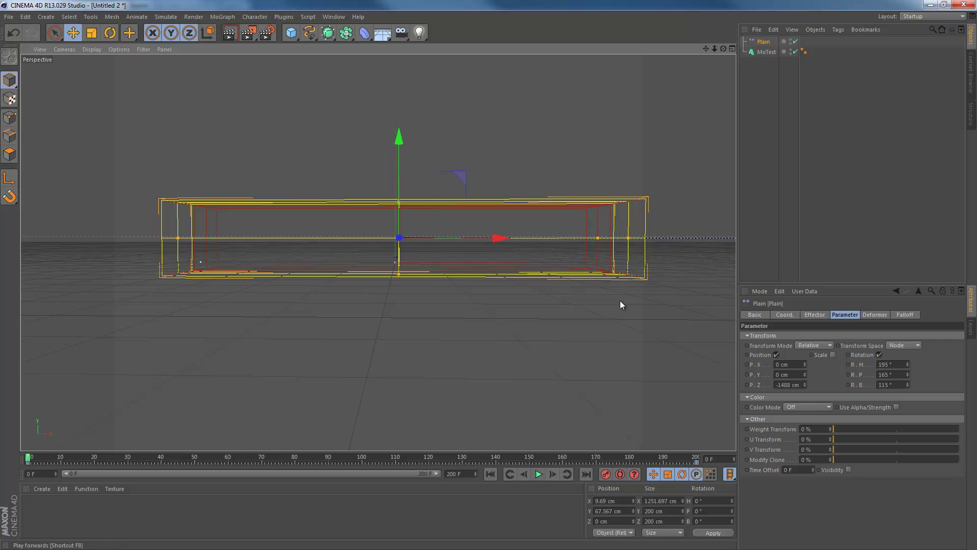
key(F8)
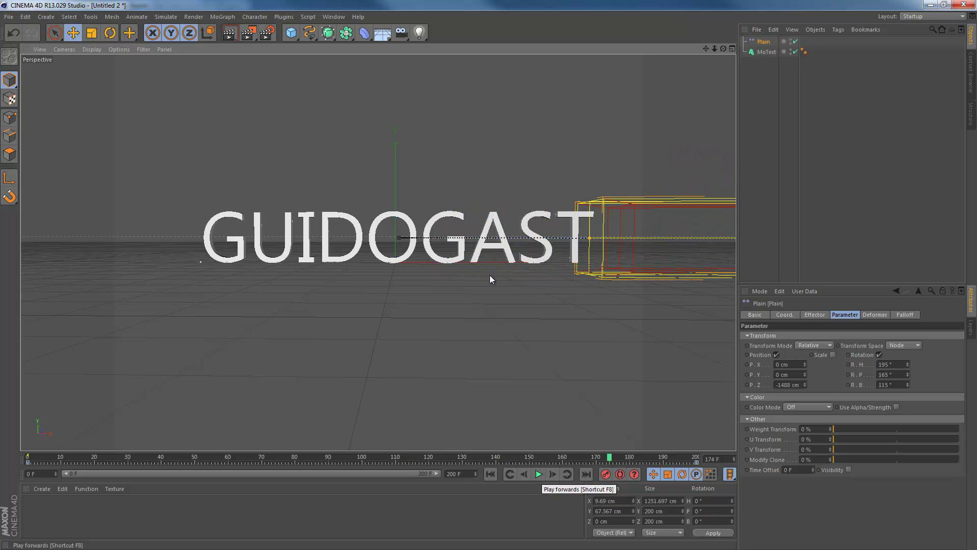
key(F7)
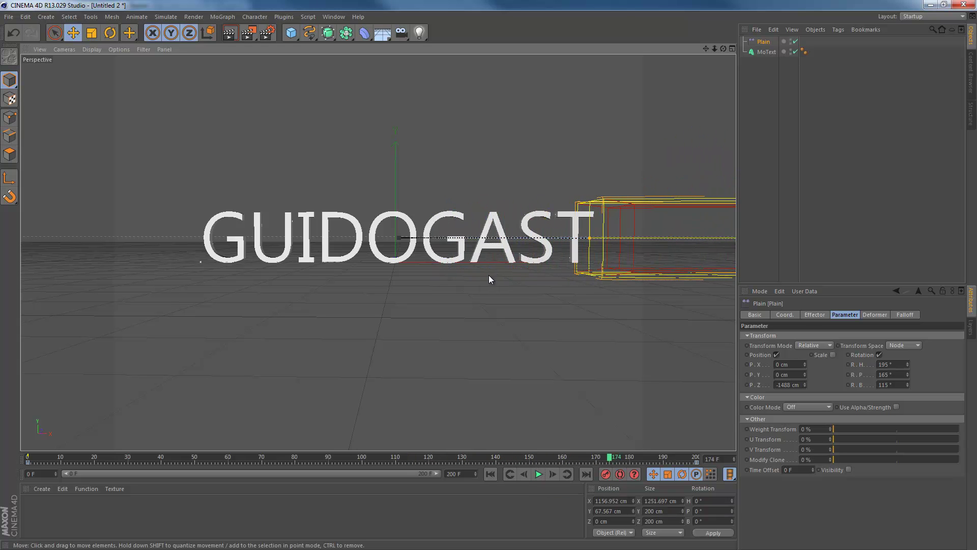
- Scrub back and forth between about frames 174 and 84 to examine how each letter settles as the Plain effector passes
key(f)
key(f)
key(f)
key(f)
key(f)
key(f)
key(f)
key(f)
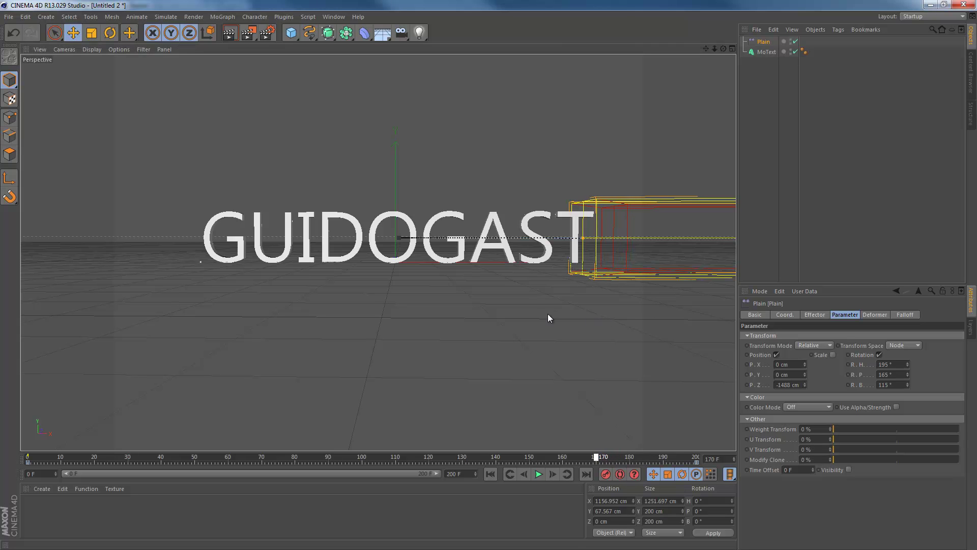
key(f)
key(f)
key(f)
key(f)
key(f)
key(f)
key(f)
key(f)
key(f)
key(f)
key(f)
key(f)
key(f)
key(f)
key(f)
key(f)
key(f)
key(f)
key(f)
key(f)
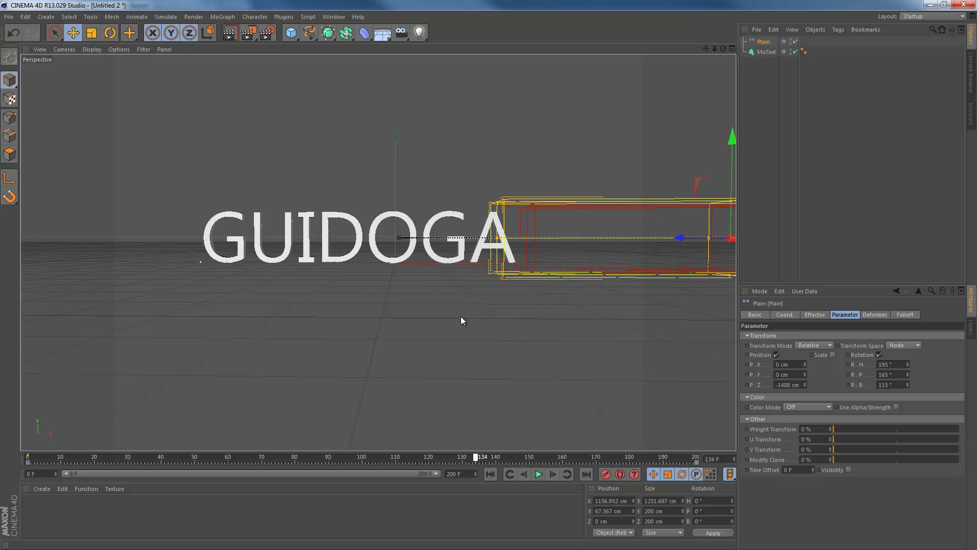
key(g)
key(g)
key(g)
key(g)
key(g)
key(g)
key(g)
key(g)
key(g)
key(g)
key(g)
key(g)
key(g)
key(g)
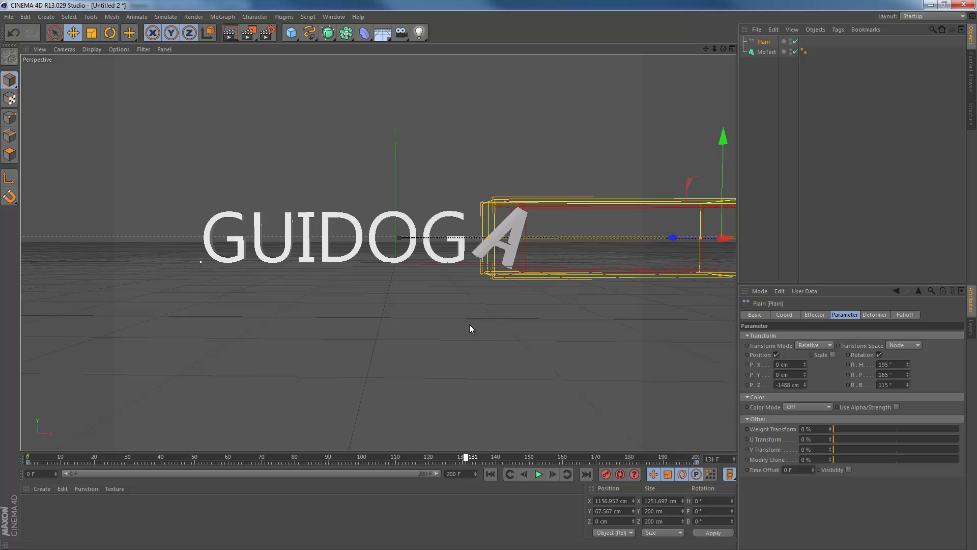
key(g)
key(g)
key(g)
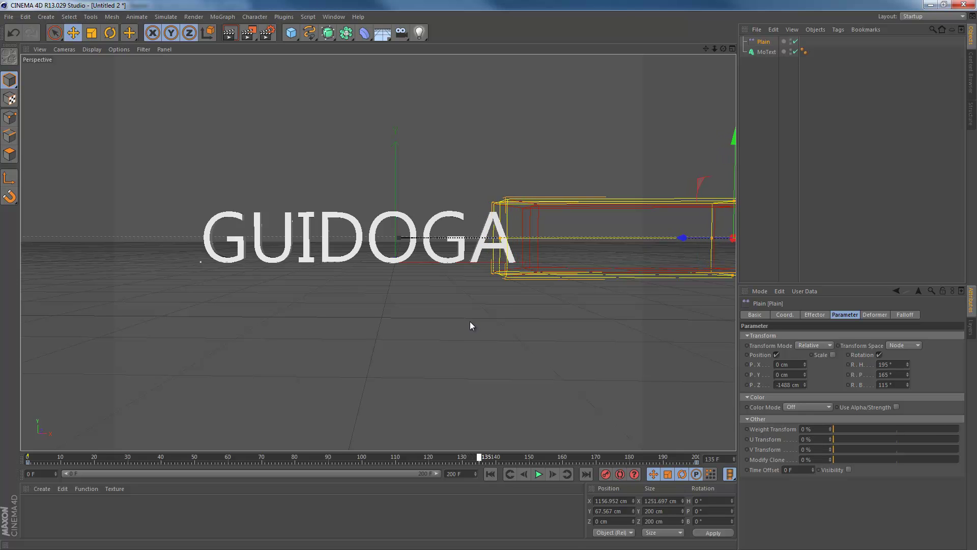
key(f)
key(f)
key(f)
key(f)
key(f)
key(f)
key(f)
key(f)
key(f)
key(f)
key(f)
key(f)
key(f)
key(f)
key(f)
key(f)
key(f)
key(f)
key(f)
key(f)
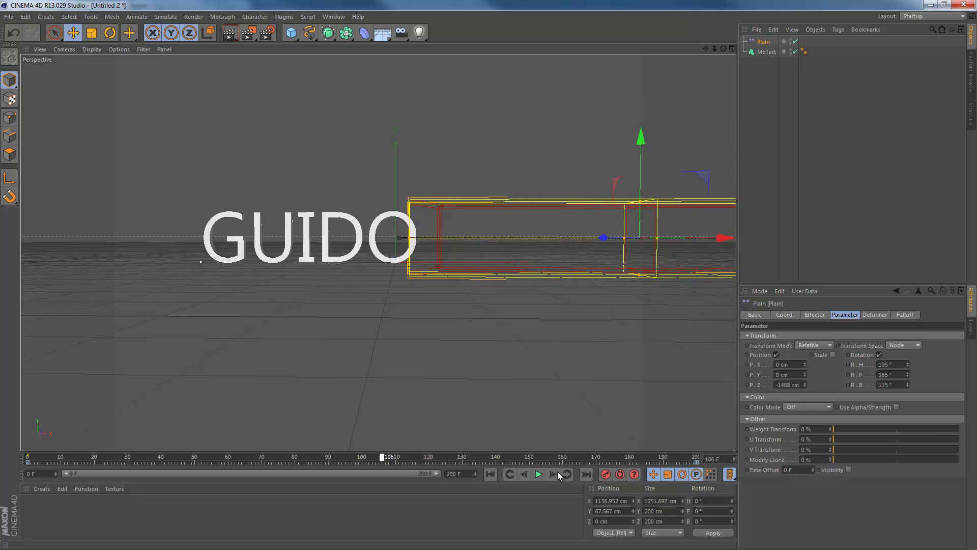
key(f)
key(f)
key(f)
key(f)
key(f)
key(f)
key(f)
key(f)
key(f)
key(f)
key(f)
key(f)
key(f)
key(f)
key(f)
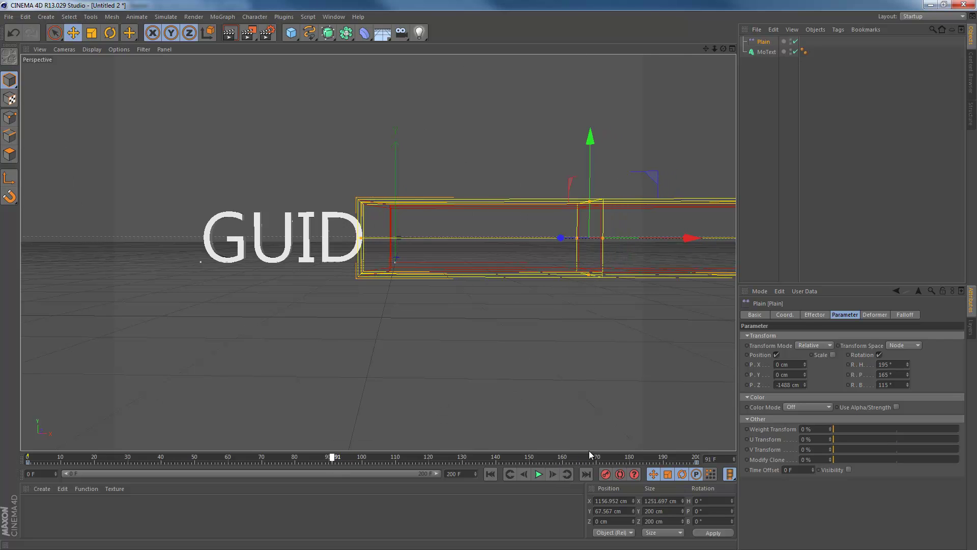
key(f)
key(f)
key(f)
key(f)
key(f)
key(f)
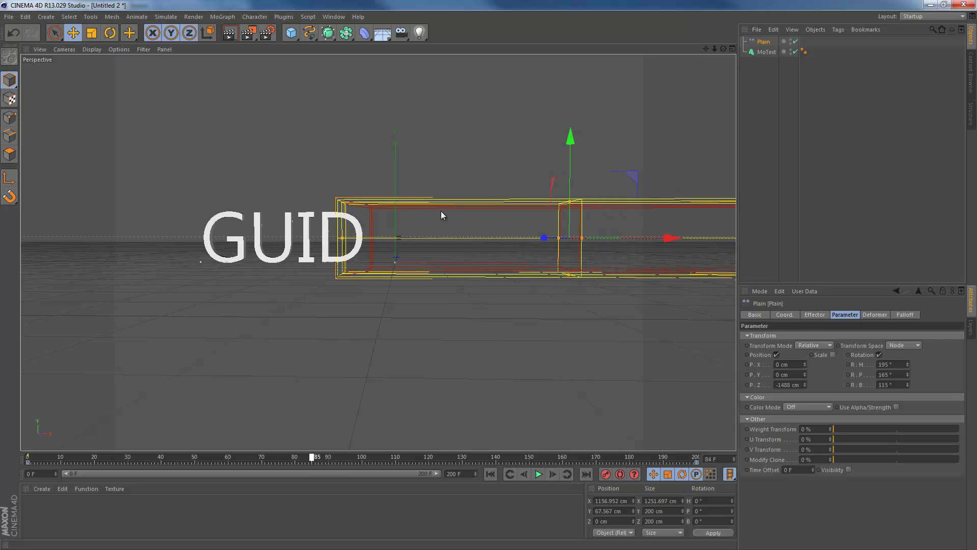
key(g)
key(g)
key(g)
key(g)
key(g)
key(g)
key(g)
key(g)
key(g)
key(g)
key(g)
key(g)
key(g)
key(g)
key(g)
key(g)
key(g)
key(g)
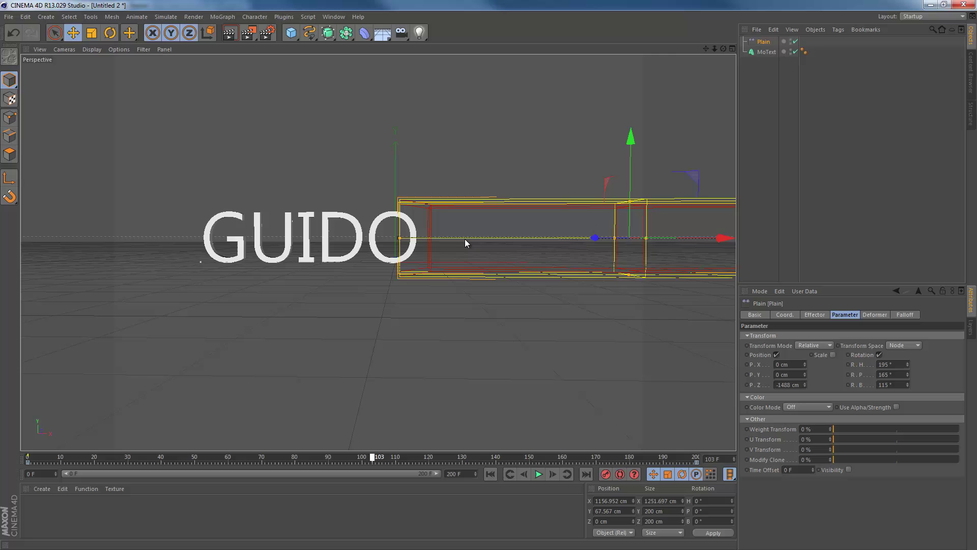
key(g)
key(g)
key(g)
key(g)
key(g)
key(g)
key(g)
key(g)
key(g)
key(g)
key(g)
key(g)
key(g)
key(g)
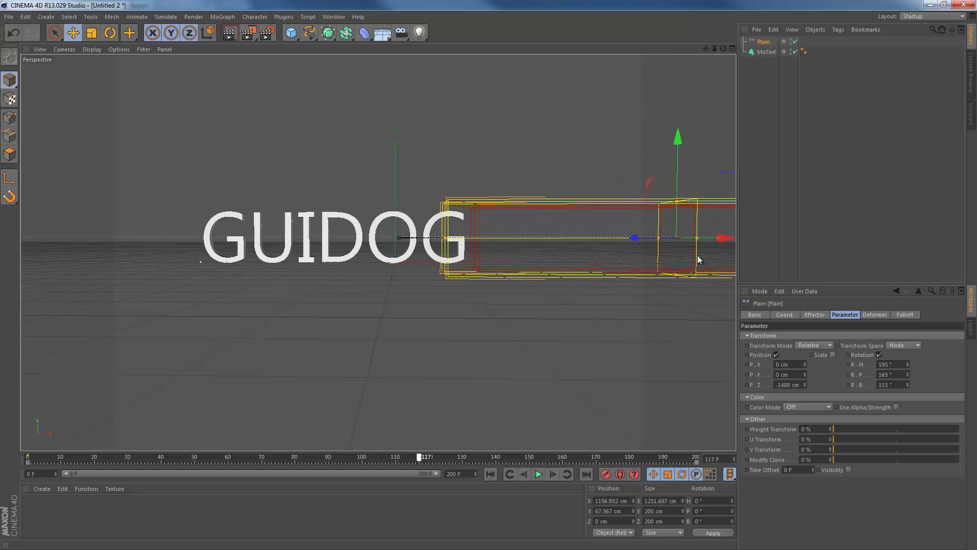
key(g)
key(g)
key(g)
key(g)
key(g)
key(g)
key(g)
key(g)
key(g)
key(g)
key(g)
key(g)
key(g)
key(g)
key(g)
key(g)
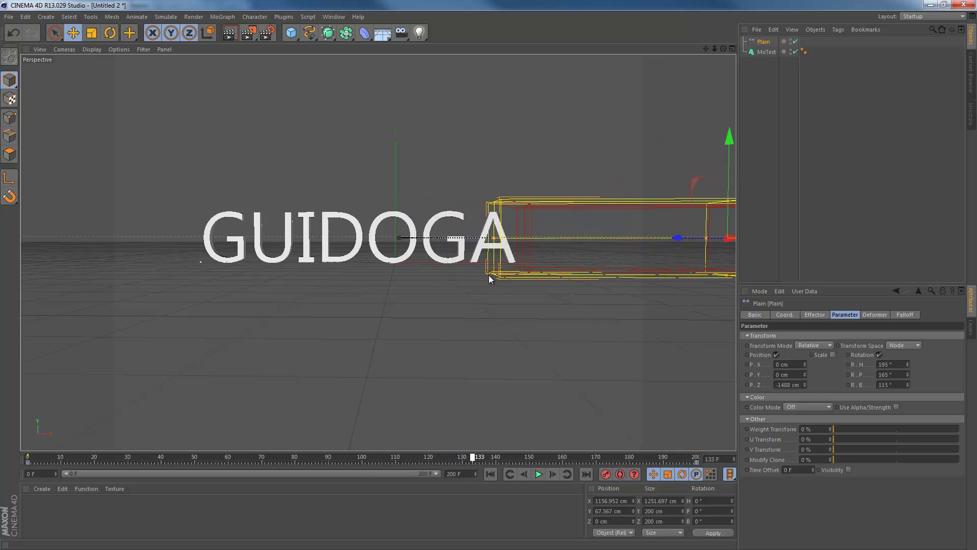
key(g)
key(g)
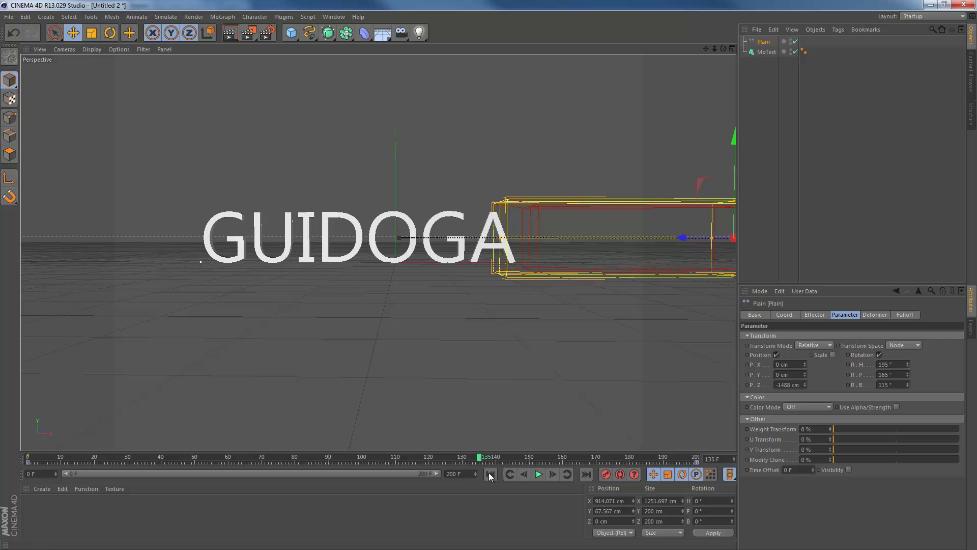
- Add a Delay effector to the MoText object
key(Down)
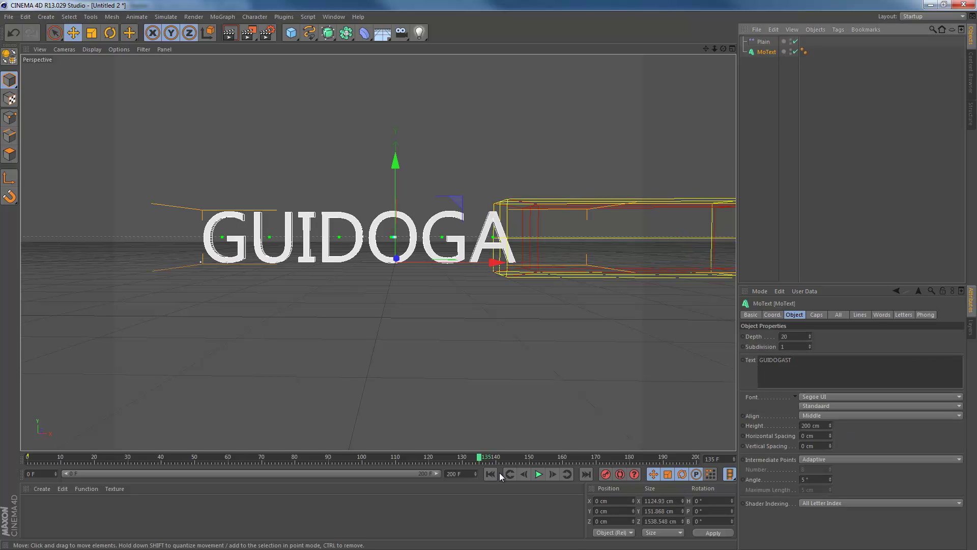
key(alt+m)
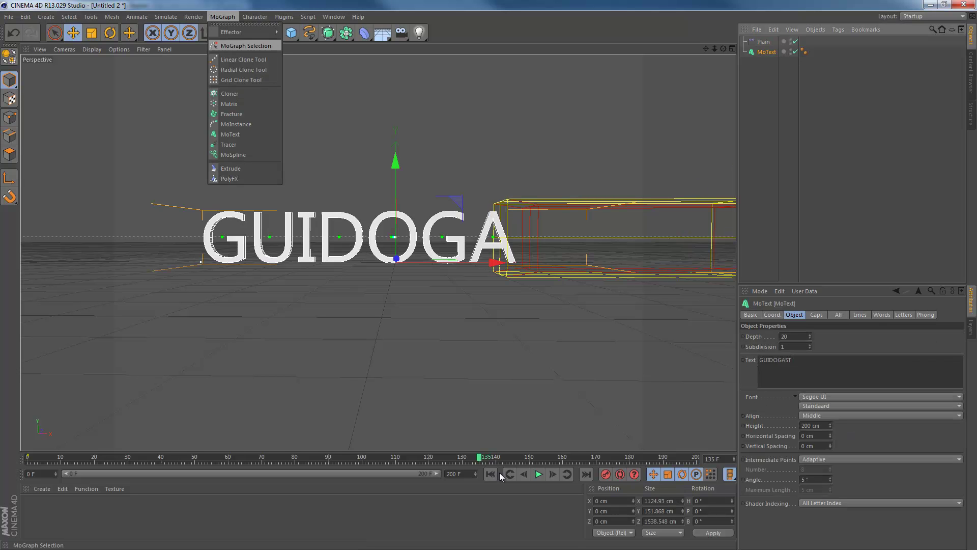
key(Right)
key(Down)
key(Down)
key(Down)
key(Return)
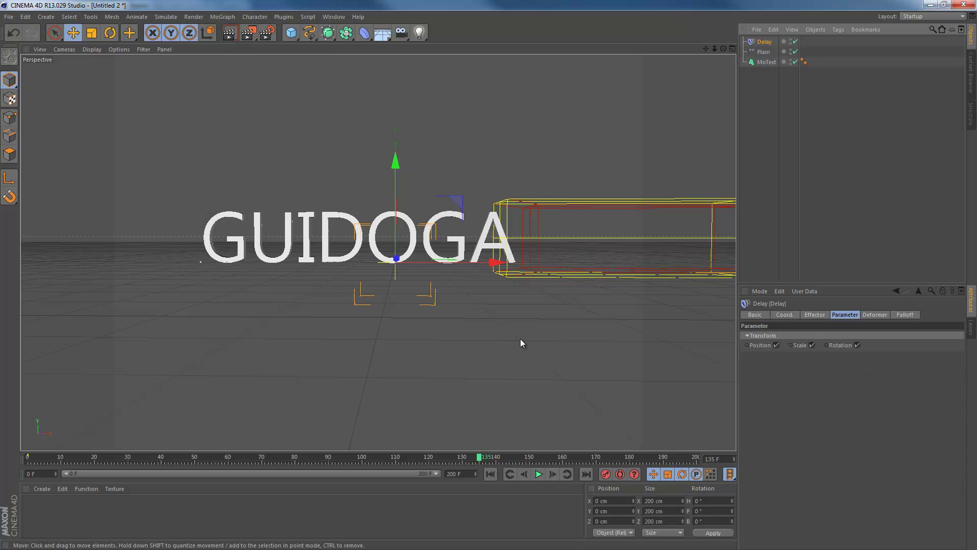
- Play the animation from frame 0 to check how the Delay effector changes the letters' motion
key(shift+f)
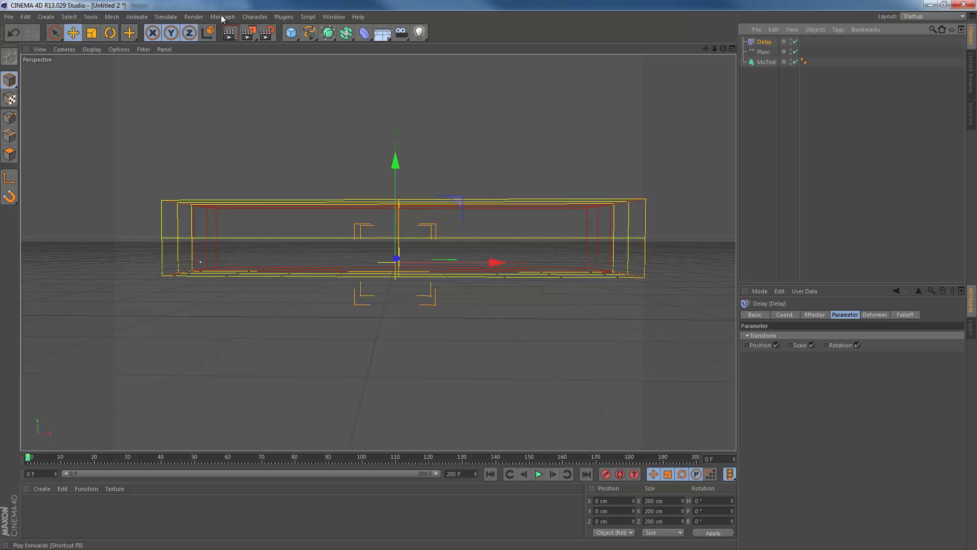
key(F8)
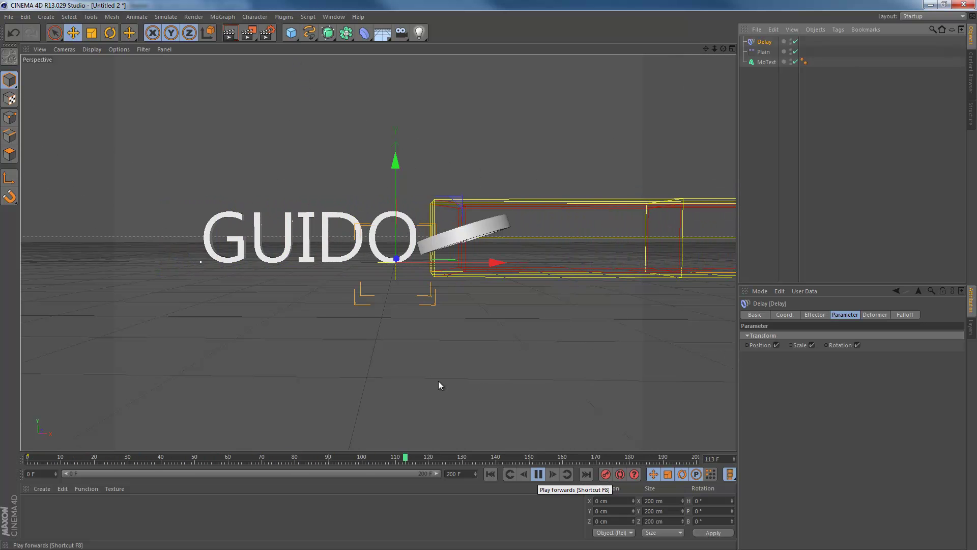
key(F8)
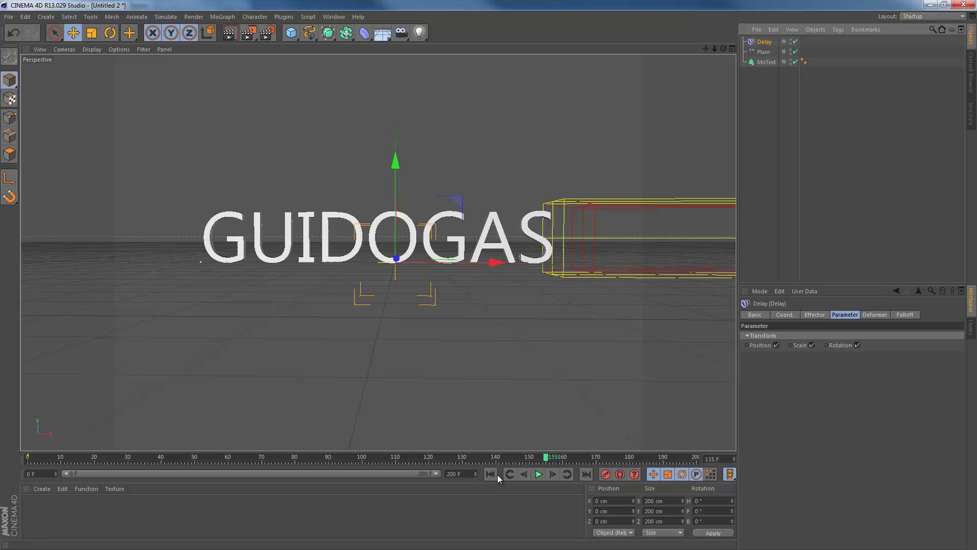
key(F6)
key(F7)
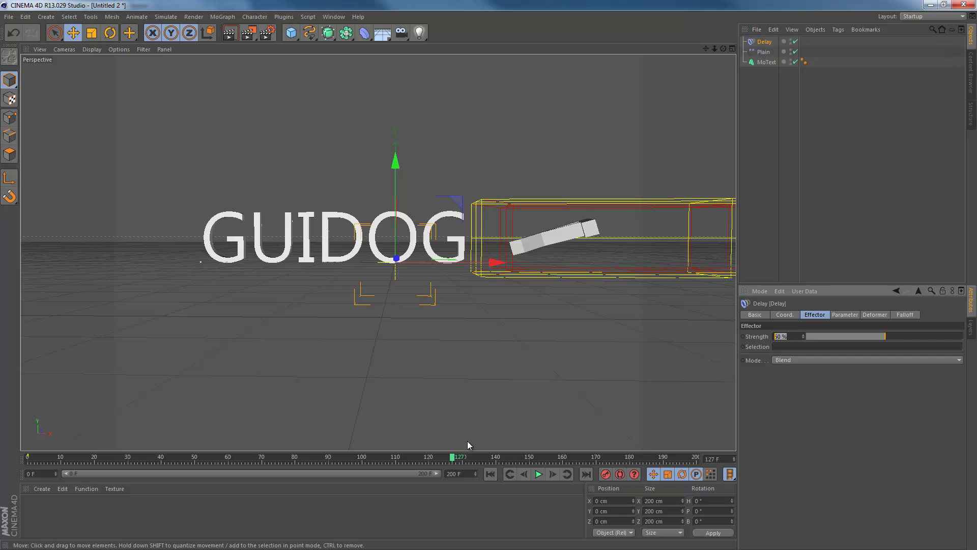
- Set the Delay effector's strength to 75% in Blend mode and replay the animation from frame 0
text(75)
key(Return)
key(shift+f)
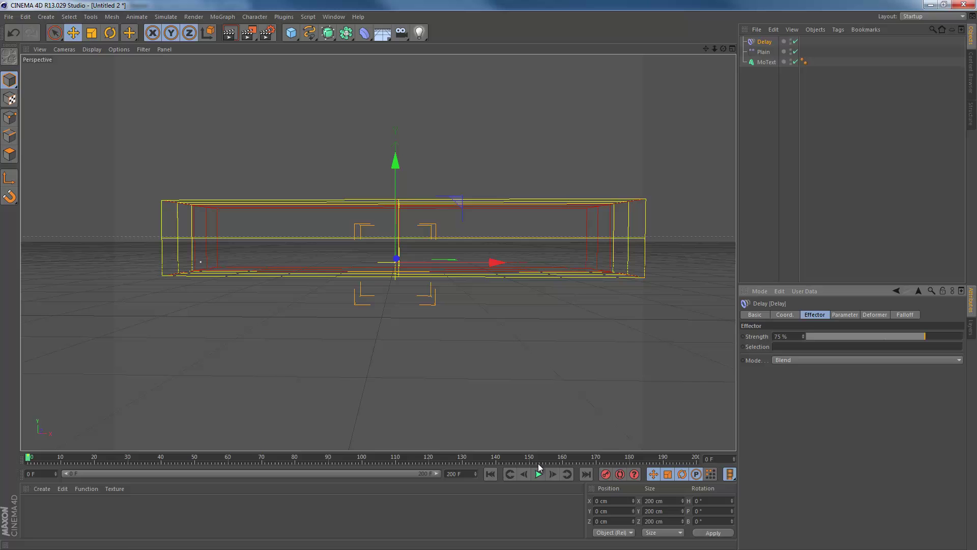
click(537, 473)
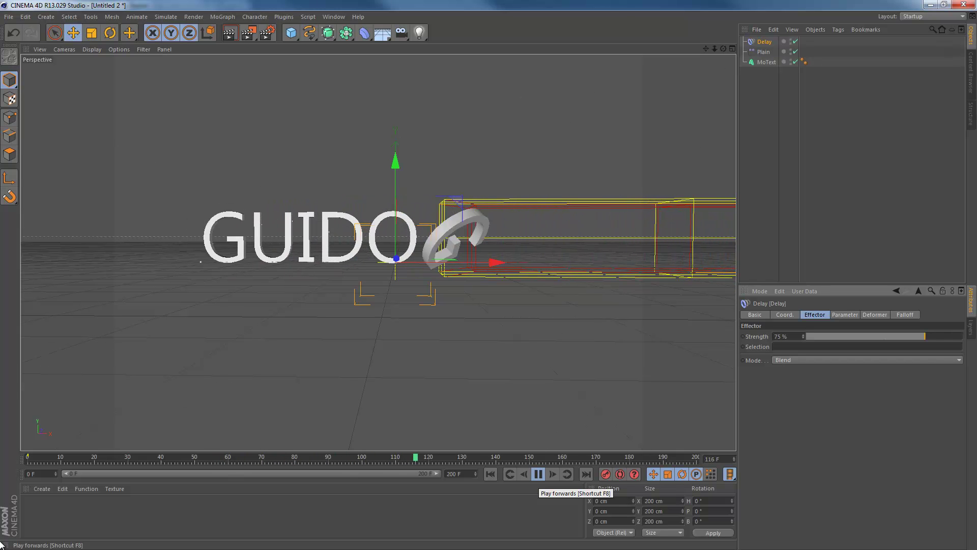
click(538, 474)
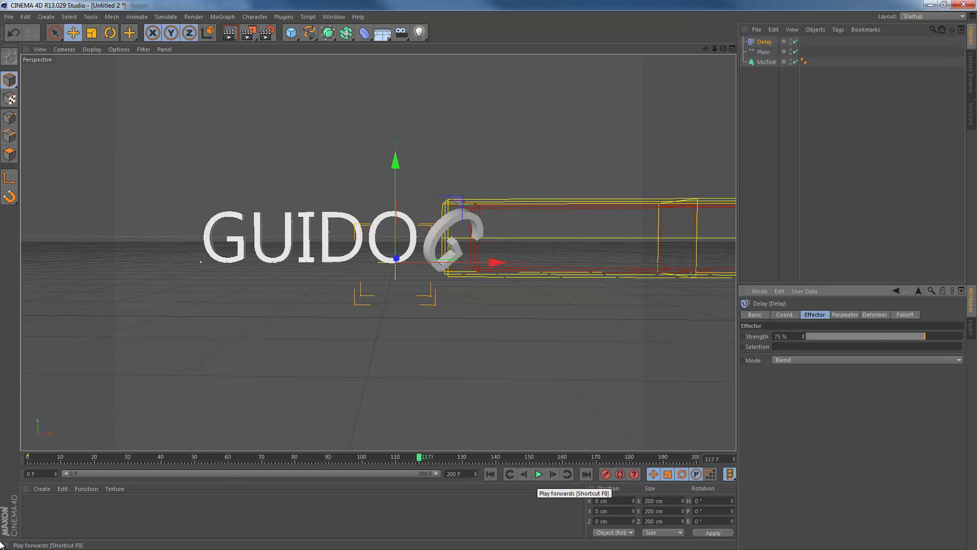